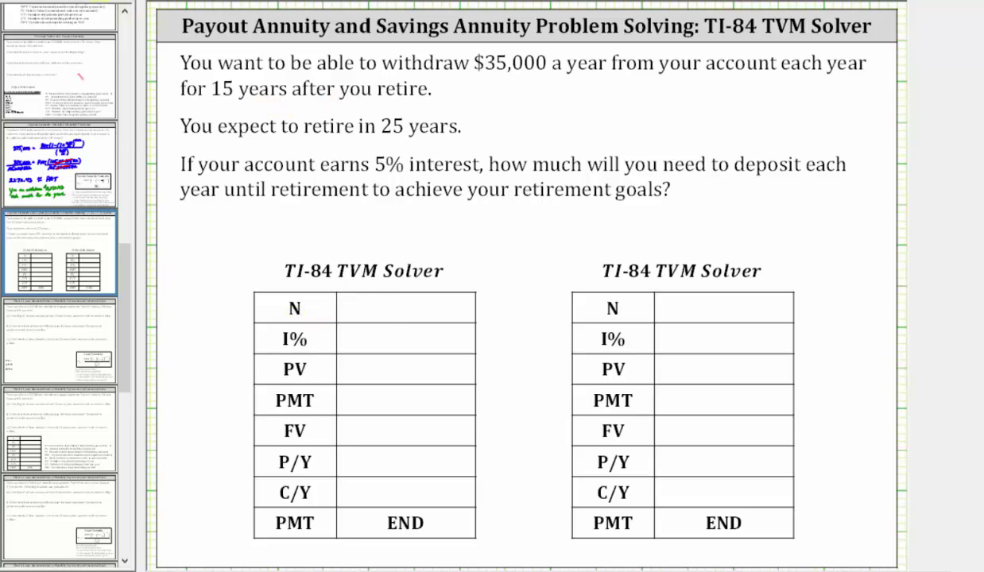
# Handwrite 15, 5, 35000, 0 and 1, 1 in the left table's N, I%, PMT, FV, P/Y, C/Y cells.
pyautogui.moveTo(391, 302)
pyautogui.mouseDown()
pyautogui.moveTo(386, 318)
pyautogui.moveTo(397, 318)
pyautogui.moveTo(381, 347)
pyautogui.mouseUp()
pyautogui.moveTo(383, 331); pyautogui.dragTo(400, 329)
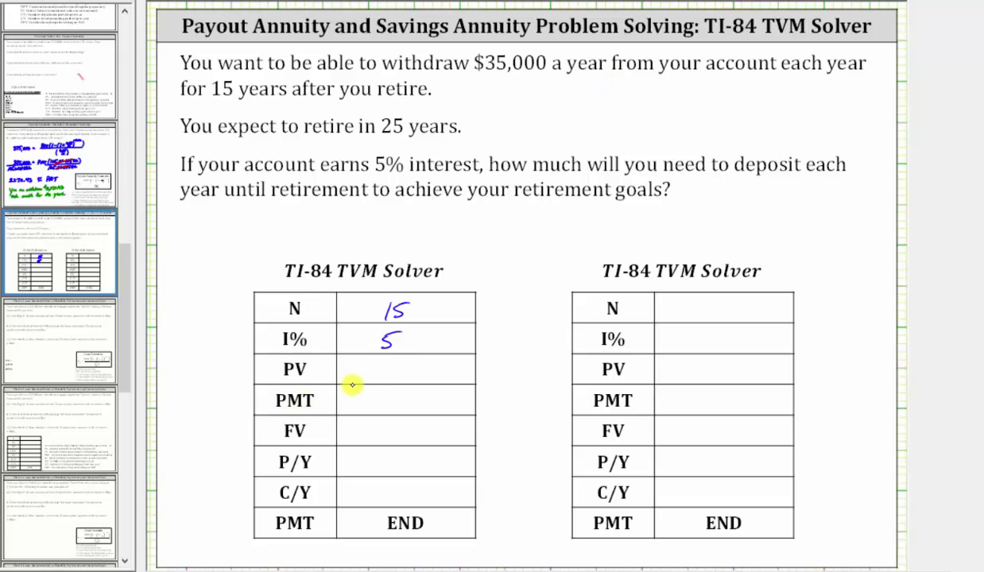
pyautogui.moveTo(371, 396); pyautogui.dragTo(430, 396)
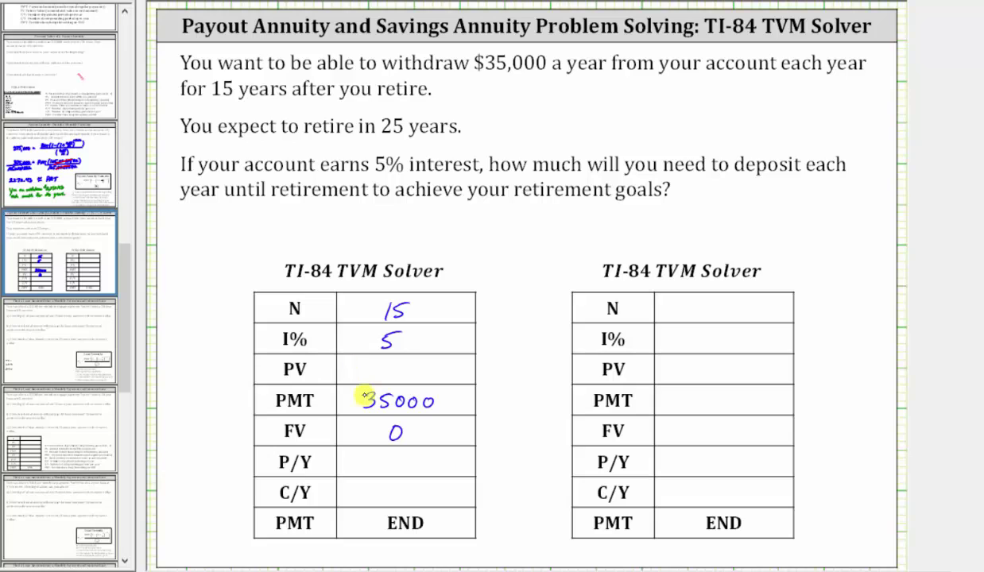
pyautogui.moveTo(395, 457); pyautogui.dragTo(395, 504)
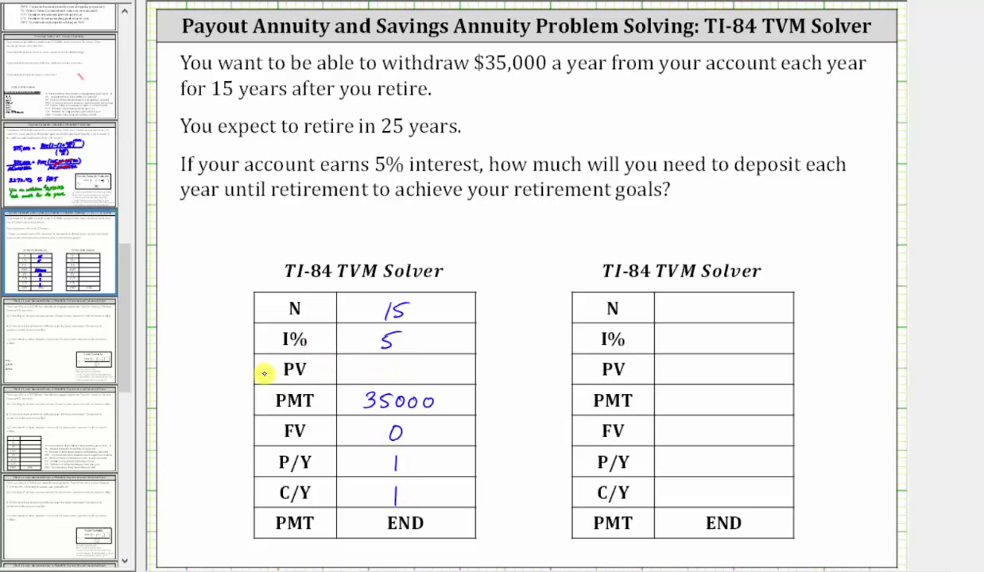
# Switch to the TI-84 emulator and open the Finance TVM Solver.
pyautogui.hotkey('alt', 'Tab')
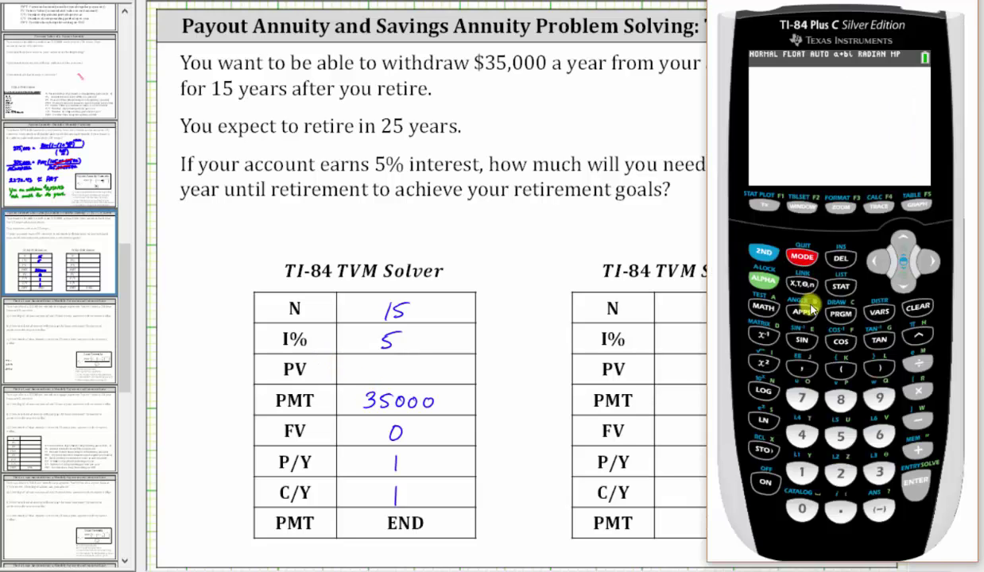
pyautogui.click(802, 312)
pyautogui.click(915, 483)
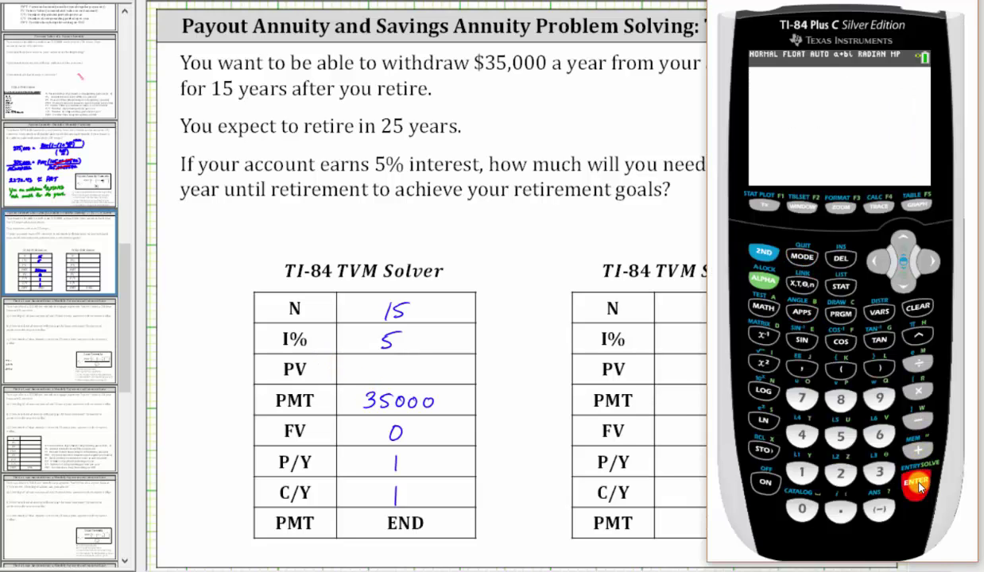
pyautogui.click(915, 483)
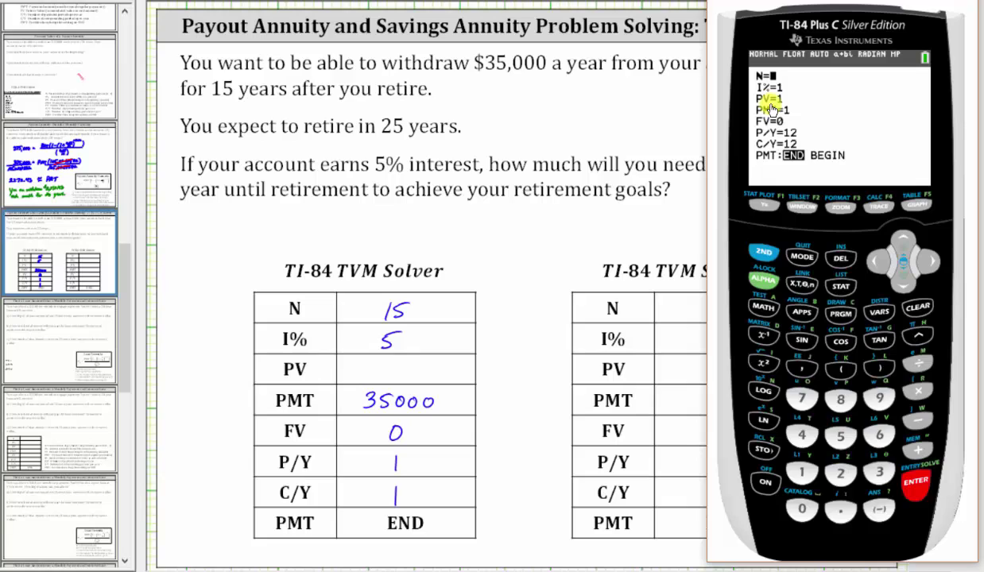
# Enter N as 15 and I% as 5 in the TVM Solver.
pyautogui.click(802, 472)
pyautogui.click(840, 436)
pyautogui.press('Return')
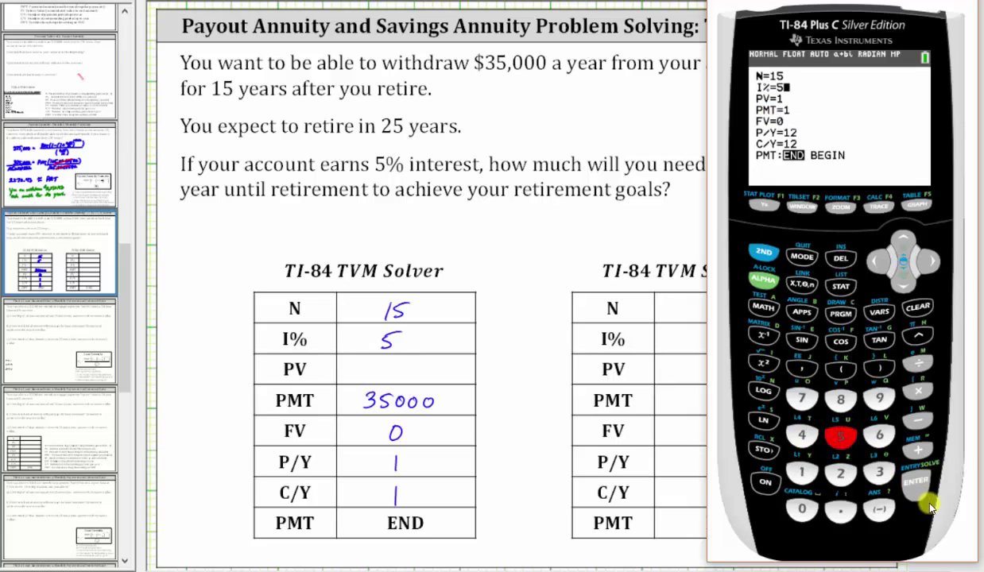
pyautogui.click(916, 494)
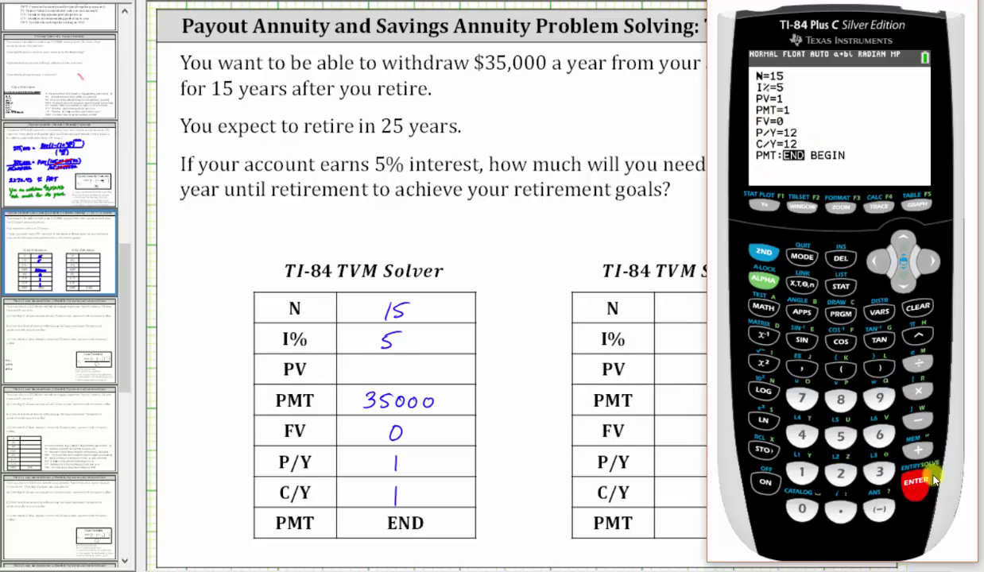
# Enter PMT 35000, keep FV at 0, and set P/Y to 1.
pyautogui.click(876, 469)
pyautogui.click(839, 438)
pyautogui.click(804, 510)
pyautogui.click(804, 510)
pyautogui.click(804, 510)
pyautogui.click(910, 479)
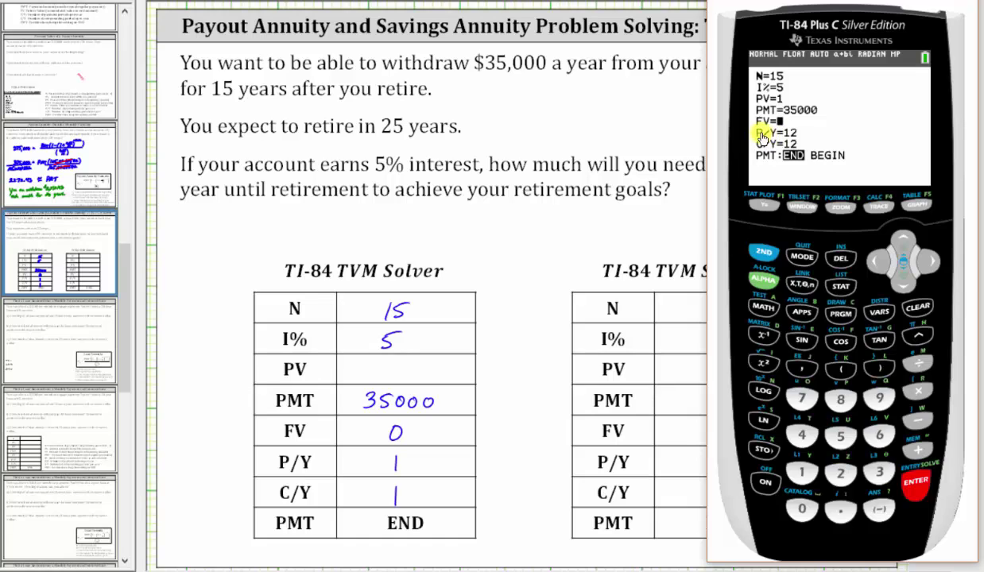
pyautogui.click(915, 481)
pyautogui.write('1')
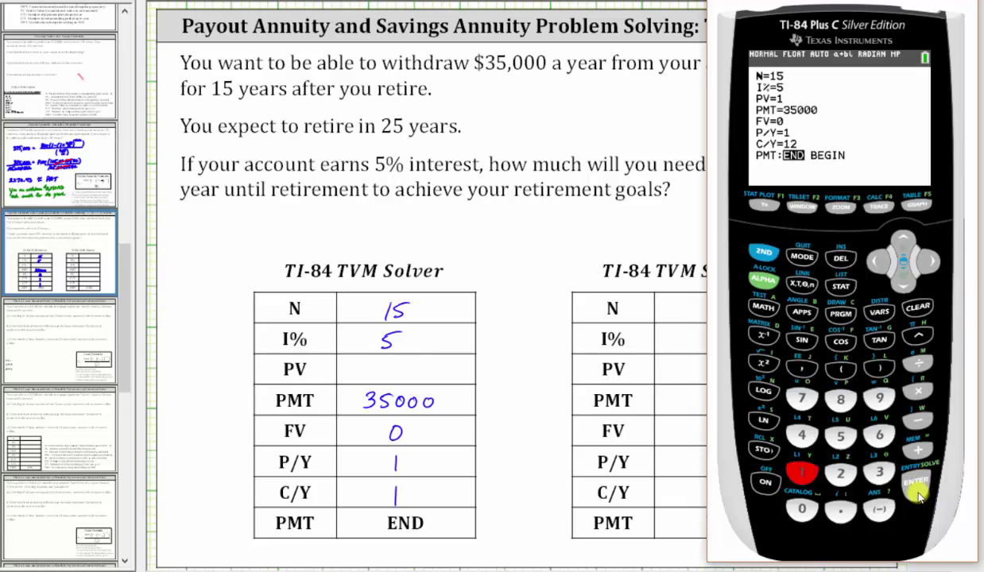
pyautogui.click(918, 495)
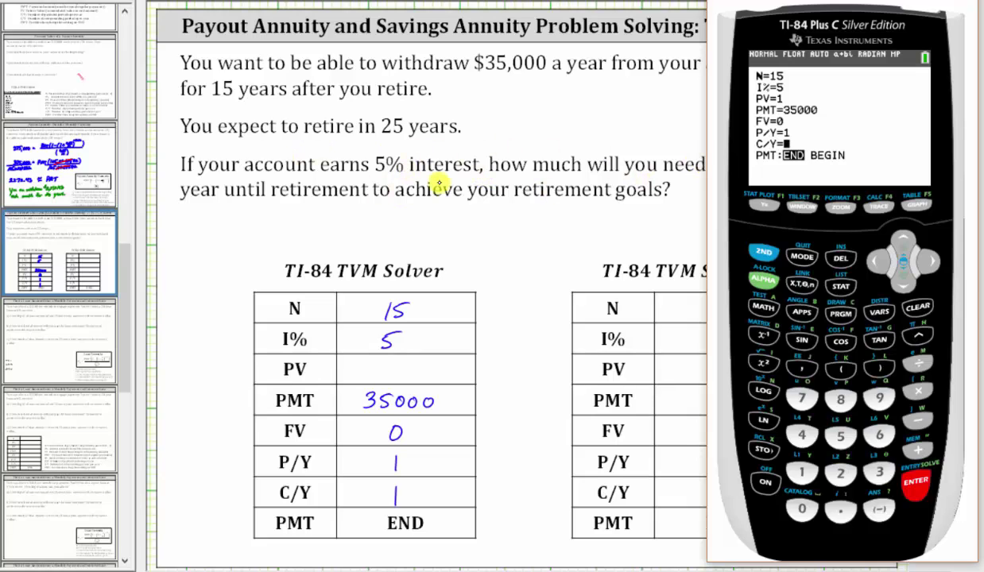
# Move to the PV line and solve it, giving -363288.0313.
pyautogui.click(904, 240)
pyautogui.click(904, 240)
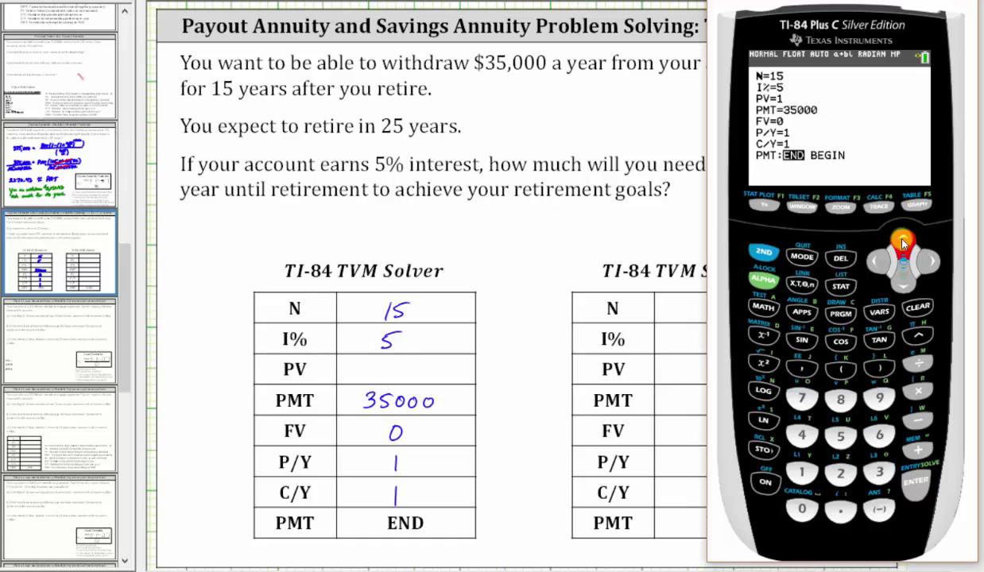
pyautogui.click(763, 278)
pyautogui.click(914, 484)
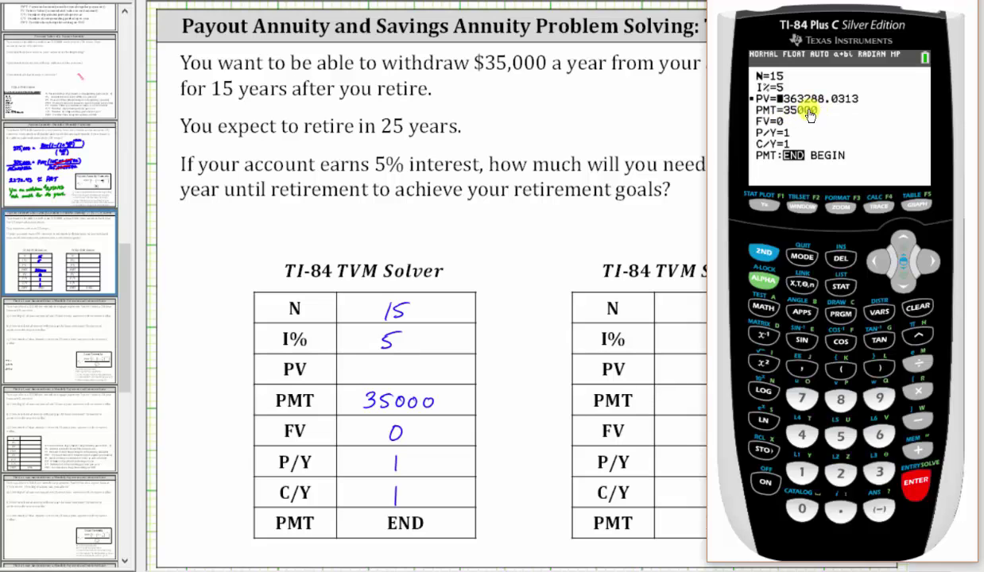
# Hide the emulator and handwrite -363288.03 in the left table's PV cell.
pyautogui.click(342, 364)
pyautogui.moveTo(342, 364)
pyautogui.mouseDown()
pyautogui.moveTo(446, 373)
pyautogui.moveTo(431, 378)
pyautogui.moveTo(461, 381)
pyautogui.mouseUp()
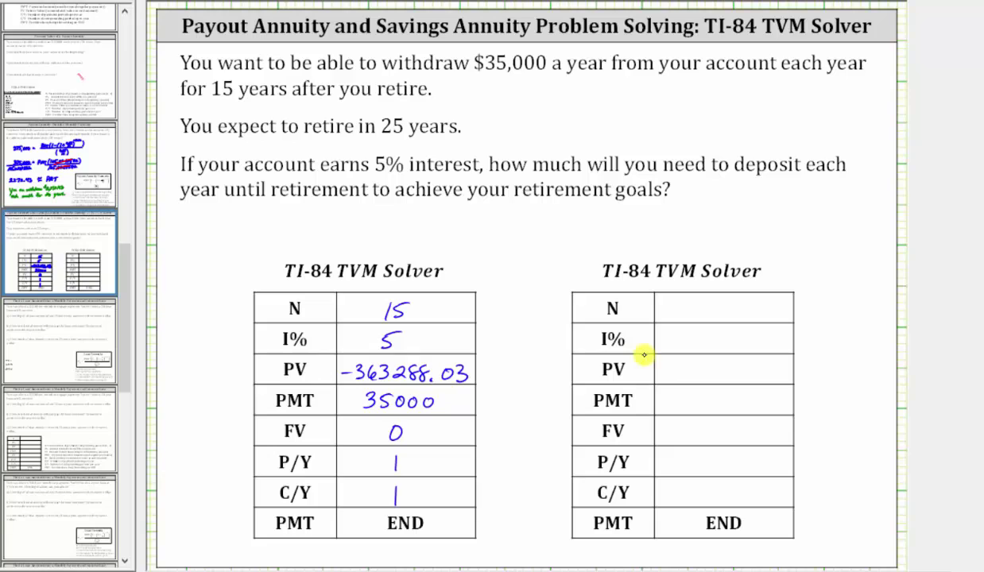
# Handwrite FV 363288.03, N 25, I% 5, PV 0 and P/Y, C/Y 1 in the right table.
pyautogui.moveTo(669, 421)
pyautogui.mouseDown()
pyautogui.moveTo(674, 433)
pyautogui.moveTo(693, 426)
pyautogui.moveTo(706, 436)
pyautogui.moveTo(791, 435)
pyautogui.mouseUp()
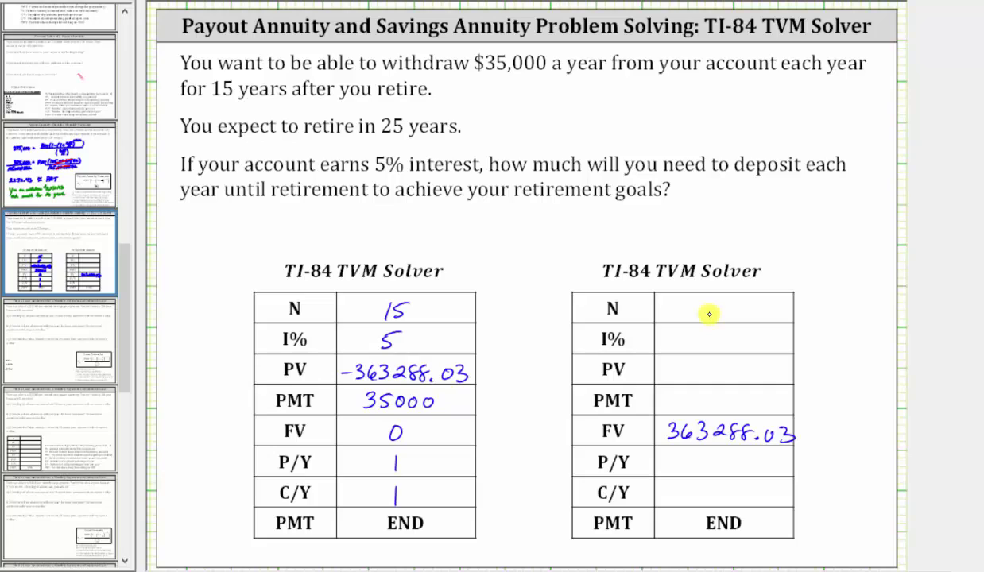
pyautogui.moveTo(692, 303)
pyautogui.mouseDown()
pyautogui.moveTo(707, 315)
pyautogui.moveTo(728, 302)
pyautogui.mouseUp()
pyautogui.moveTo(704, 334); pyautogui.dragTo(719, 332)
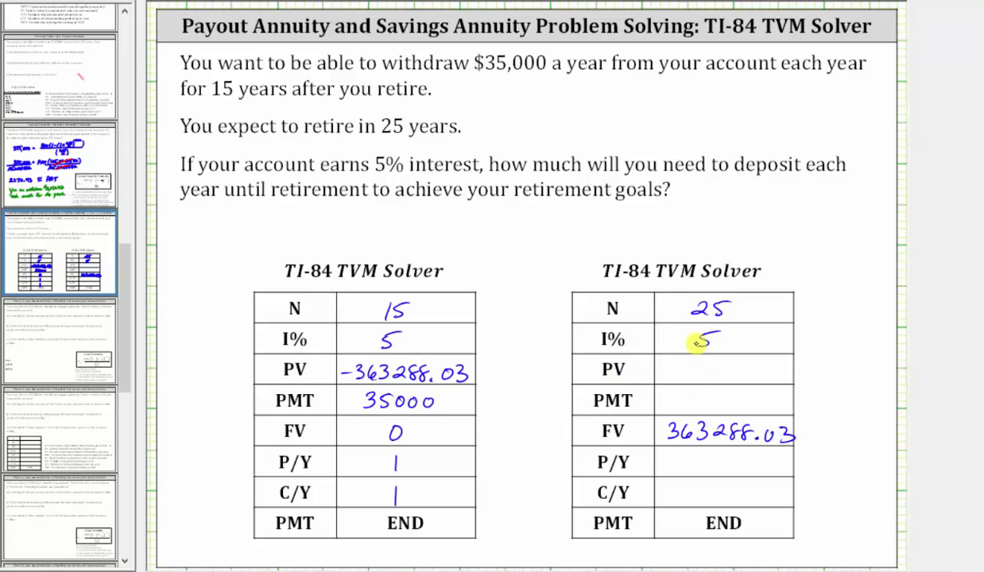
pyautogui.moveTo(709, 364); pyautogui.dragTo(708, 366)
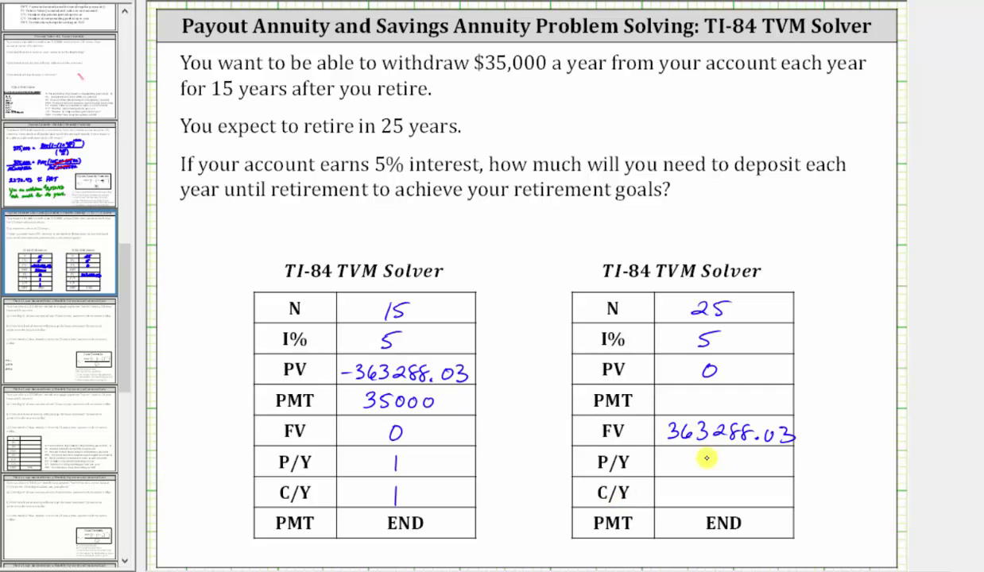
pyautogui.moveTo(716, 455); pyautogui.dragTo(717, 503)
# Back in the emulator's TVM Solver, change N to 25 and PV to 0.
pyautogui.hotkey('alt', 'Tab')
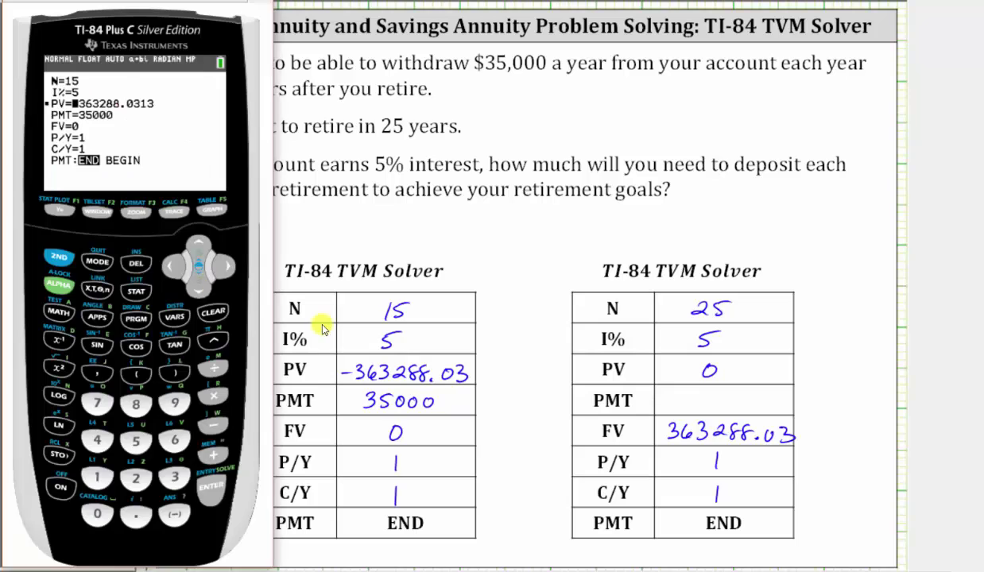
pyautogui.click(197, 248)
pyautogui.write('25')
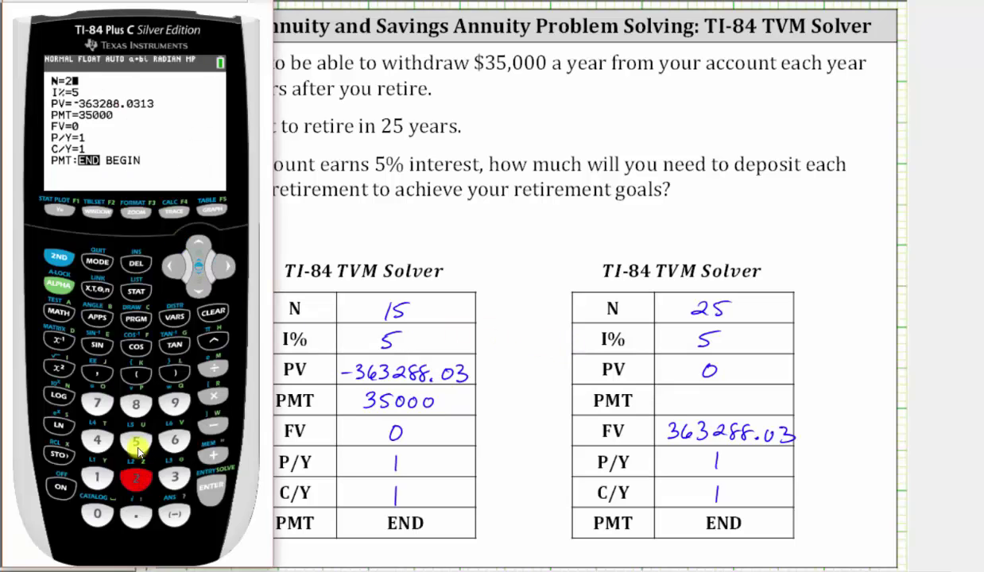
pyautogui.click(203, 491)
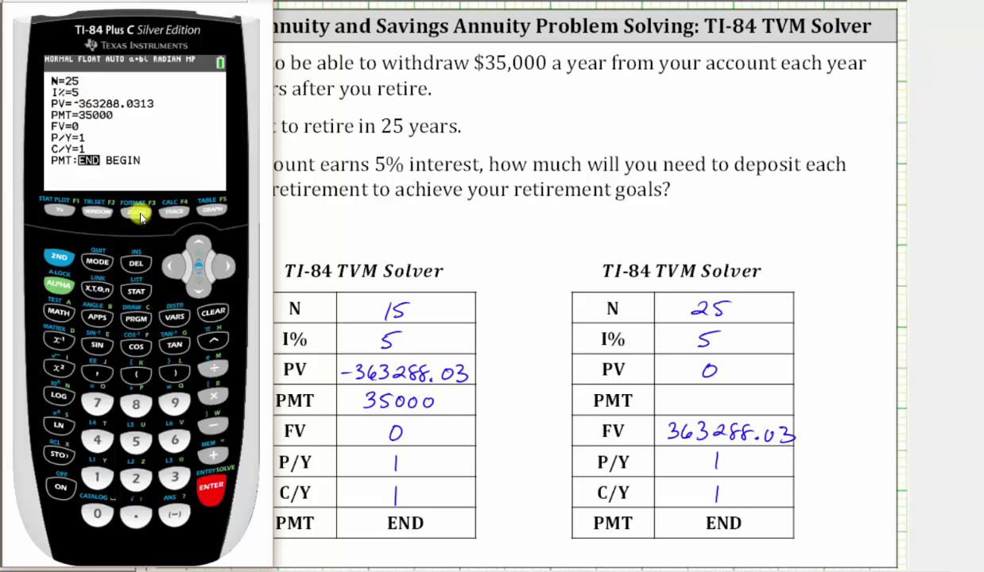
pyautogui.click(96, 511)
pyautogui.click(208, 485)
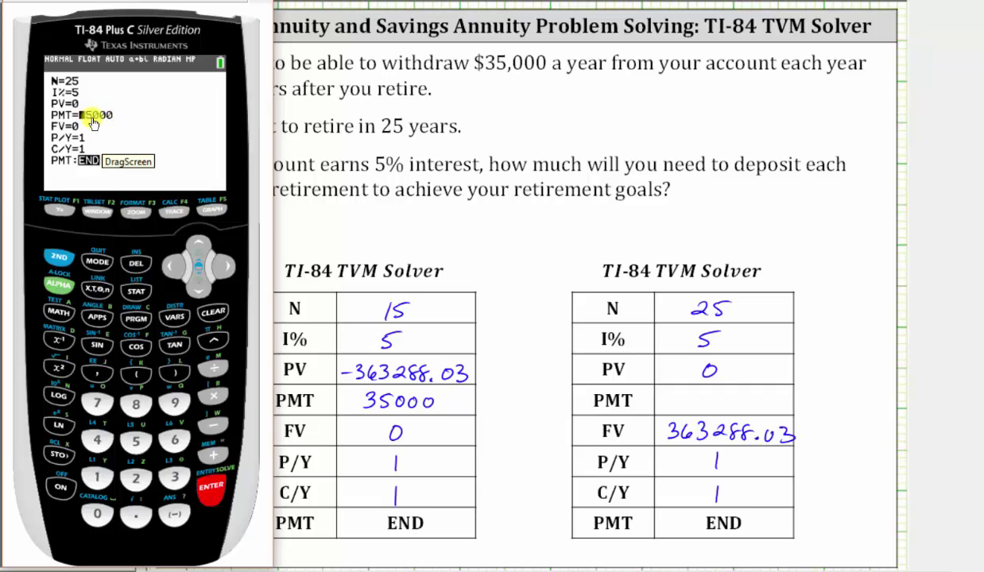
# Enter 363288.03 as the future value FV.
pyautogui.click(196, 290)
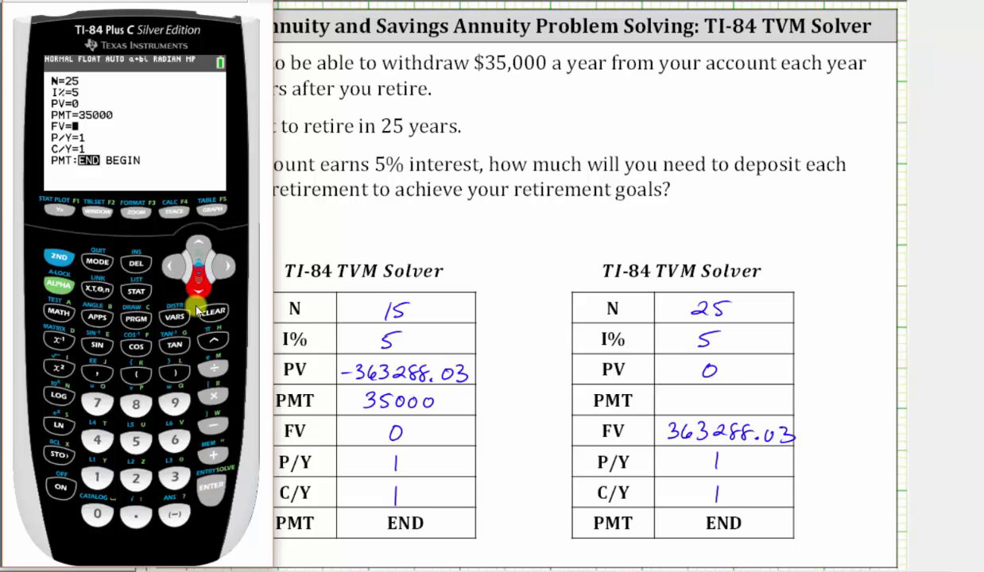
pyautogui.click(174, 475)
pyautogui.click(175, 439)
pyautogui.click(174, 475)
pyautogui.click(136, 477)
pyautogui.click(136, 404)
pyautogui.click(136, 403)
pyautogui.click(136, 514)
pyautogui.click(97, 515)
pyautogui.click(175, 475)
pyautogui.click(208, 488)
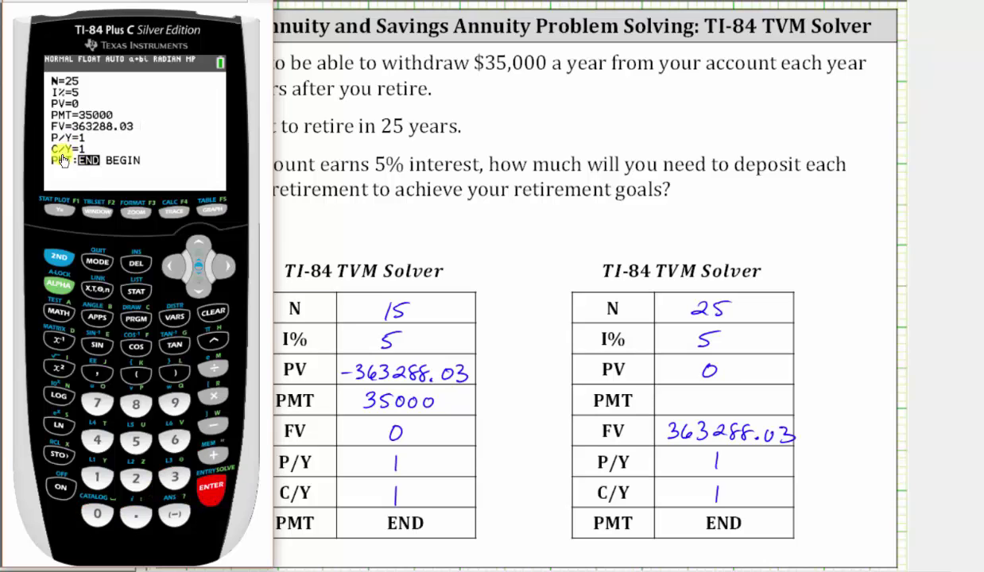
# Move to the PMT line and solve it, giving -7611.776936.
pyautogui.click(200, 245)
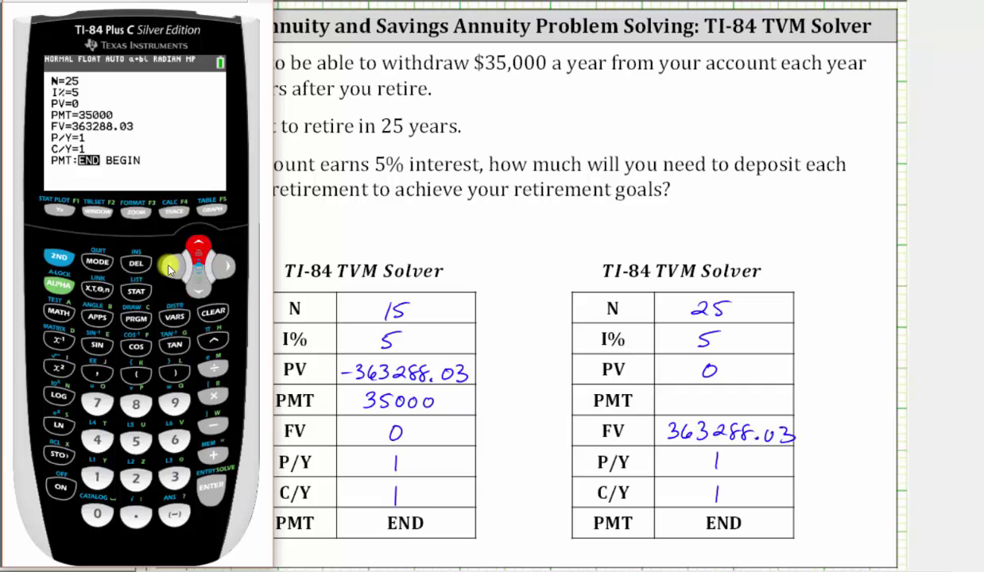
pyautogui.click(60, 283)
pyautogui.click(211, 484)
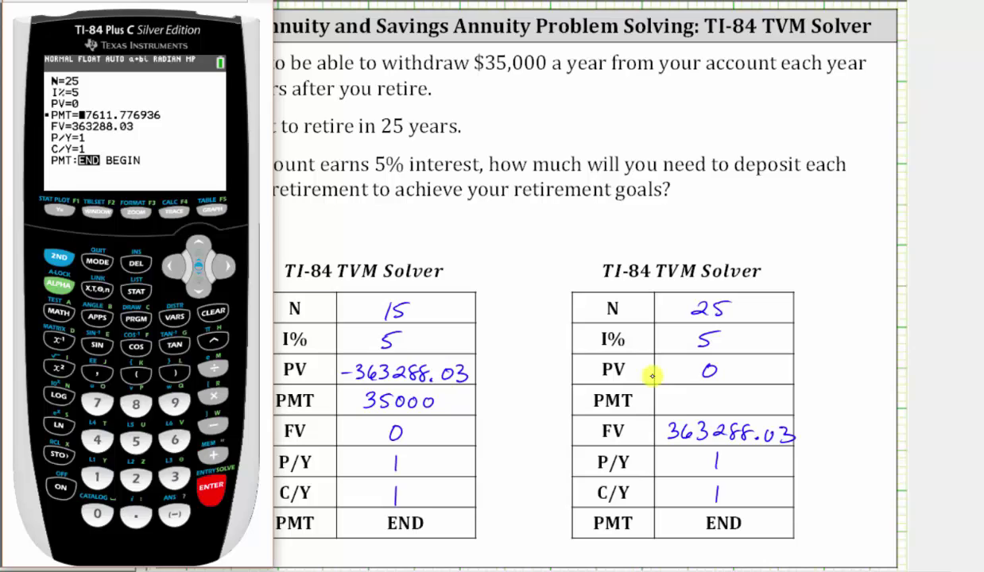
# Hide the emulator and handwrite -7611.78 in the right table's PMT cell.
pyautogui.moveTo(666, 402); pyautogui.dragTo(708, 407)
pyautogui.moveTo(717, 391)
pyautogui.mouseDown()
pyautogui.moveTo(719, 406)
pyautogui.moveTo(753, 404)
pyautogui.mouseUp()
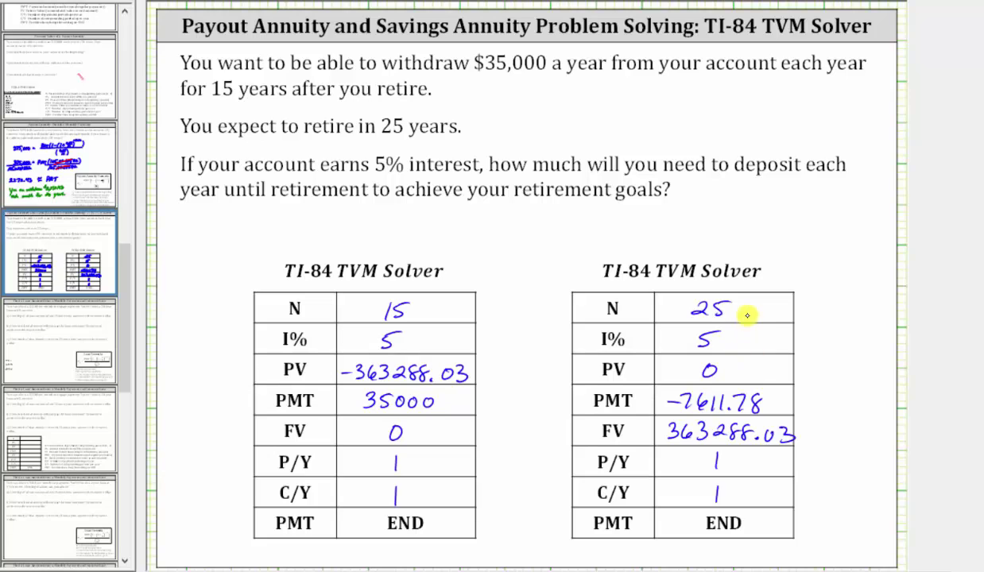